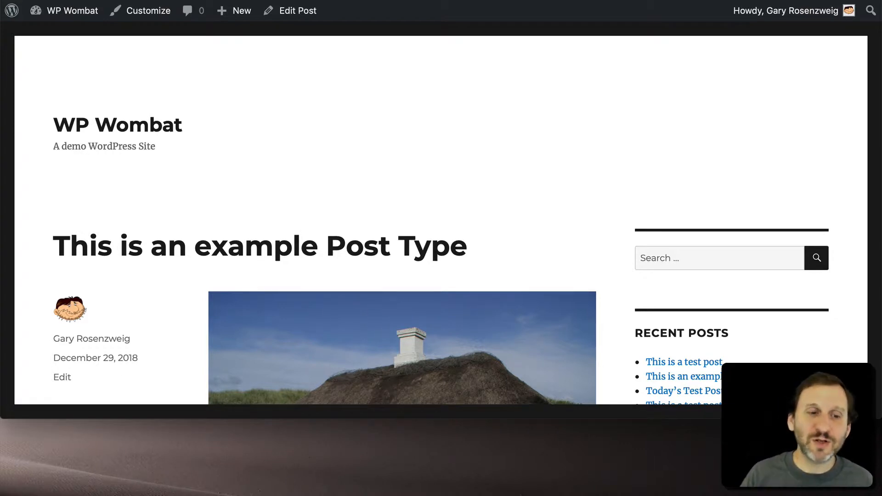
- Review the comments under the post "This is an example Post Type" and the content of "This is a test post"
scroll(238, 245, "down", 1)
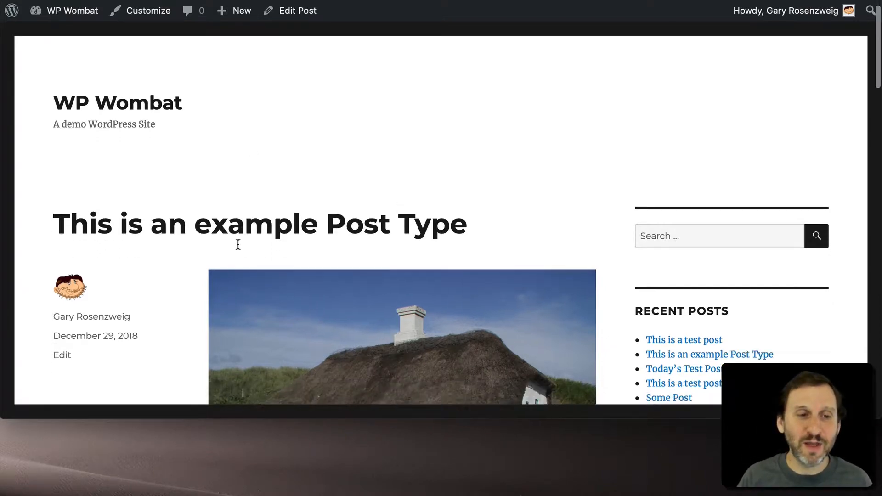
scroll(238, 245, "down", 15)
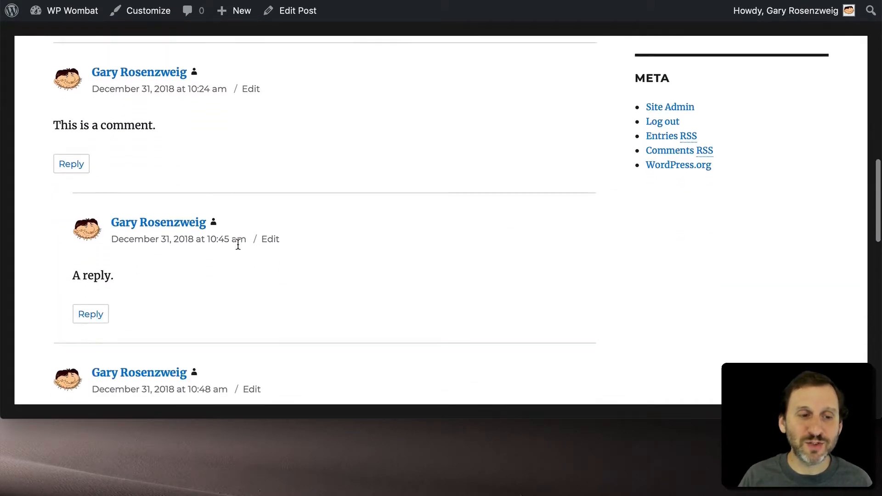
scroll(238, 244, "down", 7)
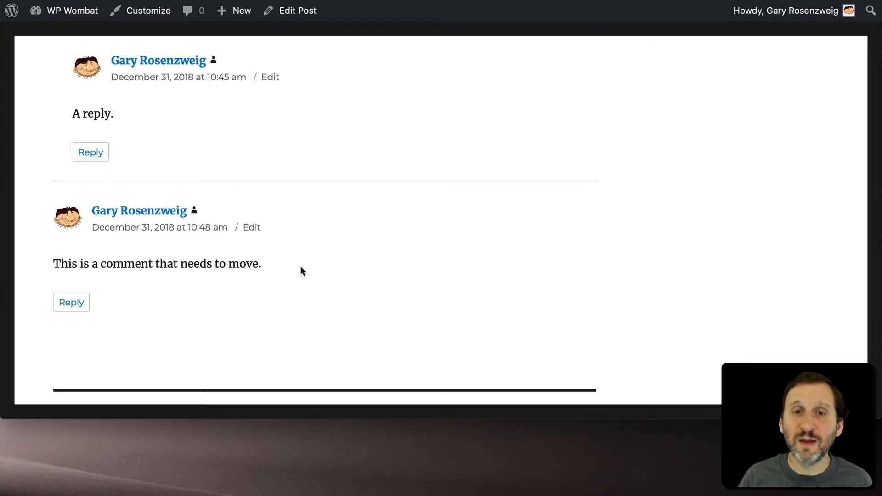
left_click(715, 1)
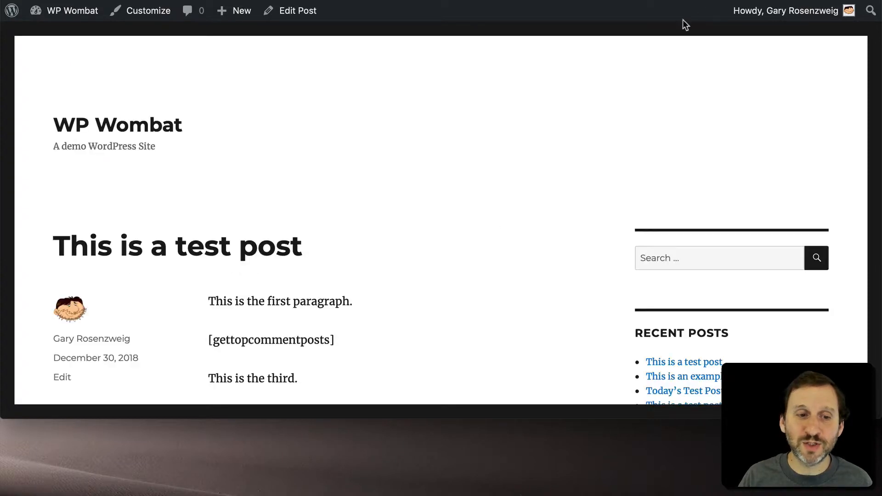
scroll(501, 219, "down", 10)
scroll(501, 220, "up", 15)
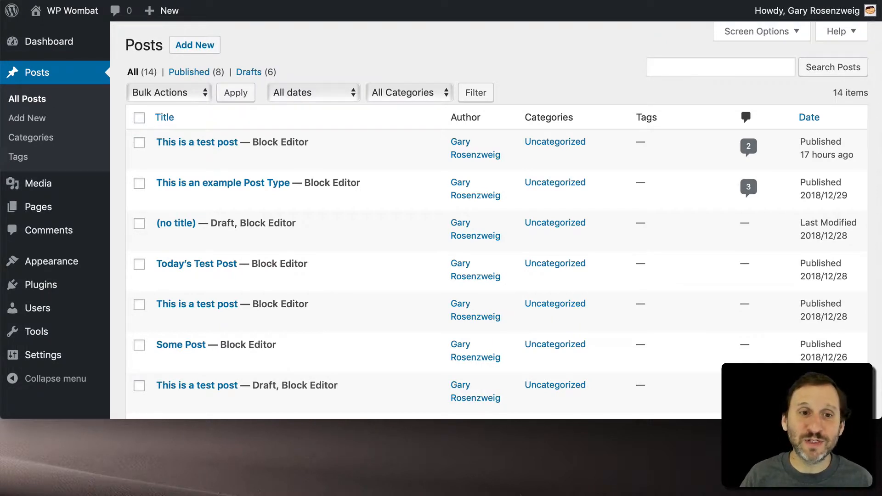
- Check the post IDs of "This is a test post" and "This is an example Post Type" in the admin Posts list
mouse_move(273, 207)
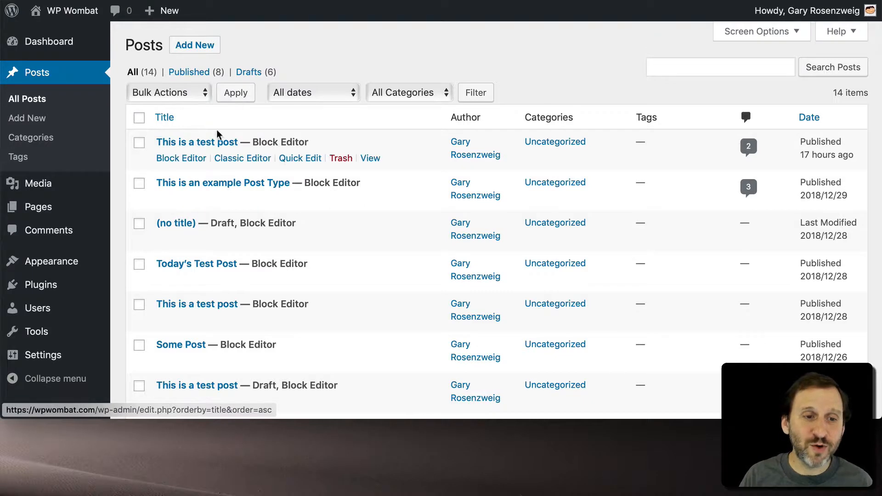
mouse_move(202, 149)
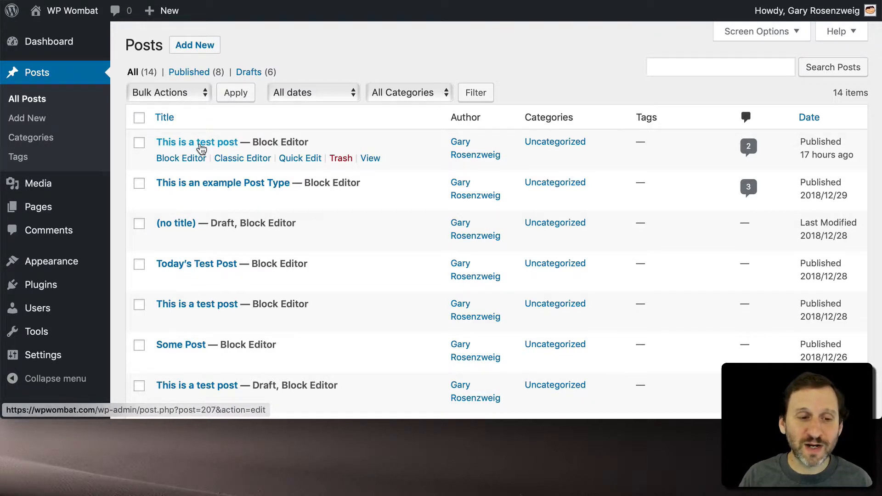
mouse_move(207, 184)
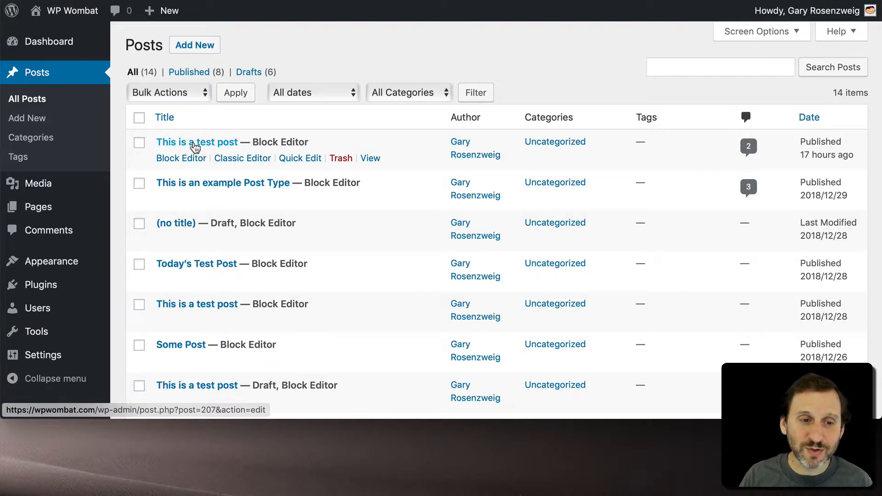
left_click(195, 144)
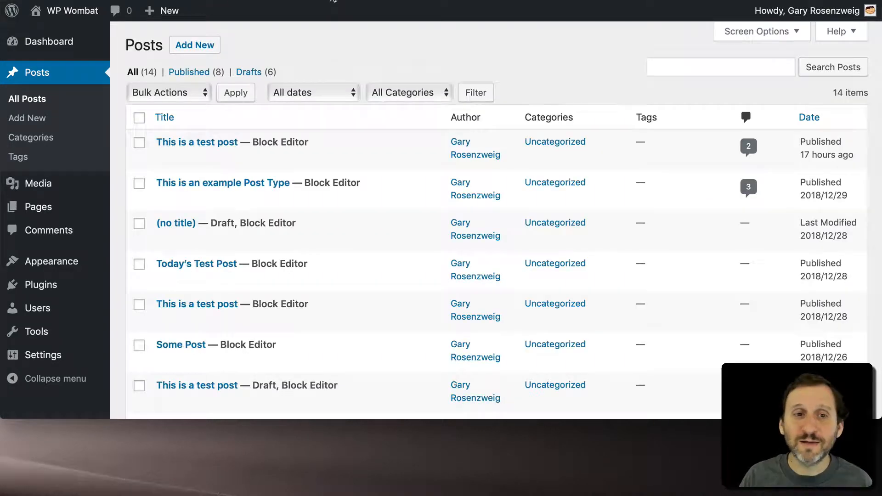
- In phpMyAdmin's wp_comments table, set comment_post_ID to 207 for the comment "This is a comment that needs to move."
left_click(332, 0)
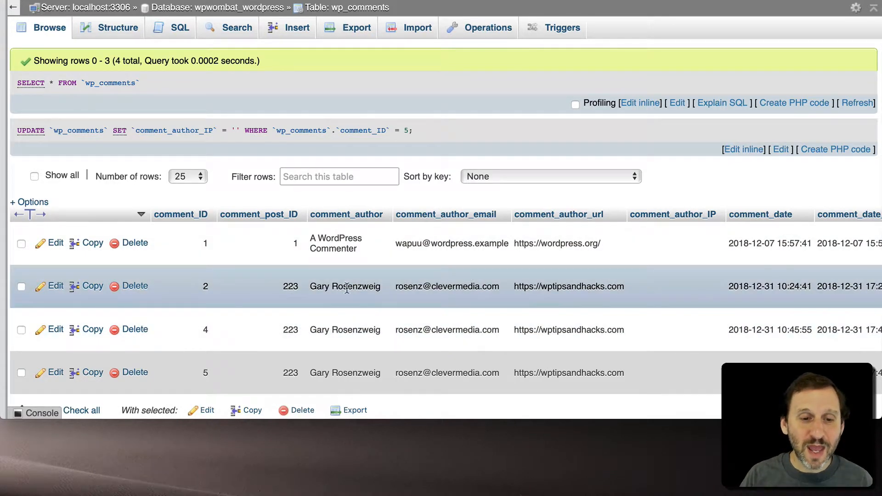
scroll(343, 295, "down", 3)
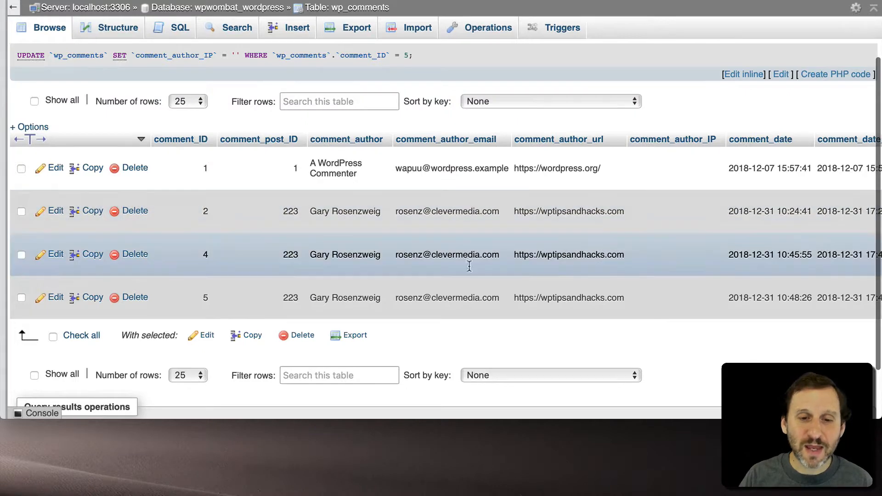
scroll(722, 272, "right", 10)
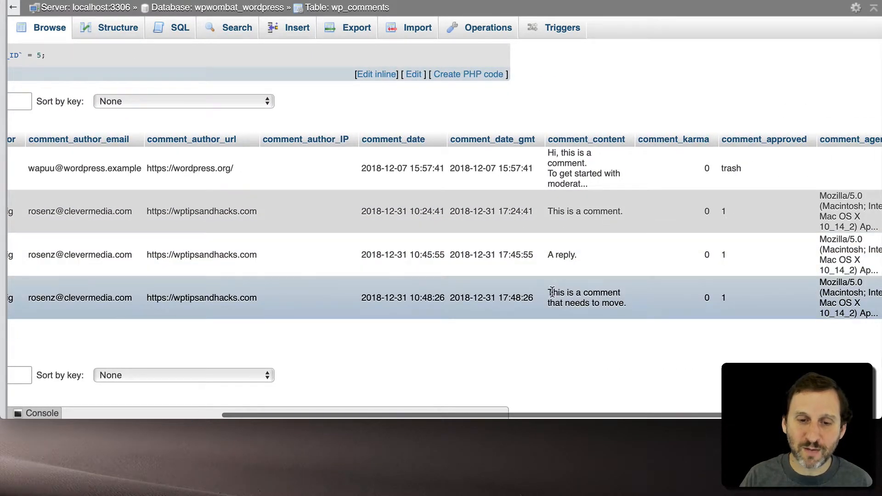
left_click_drag(549, 293, 629, 304)
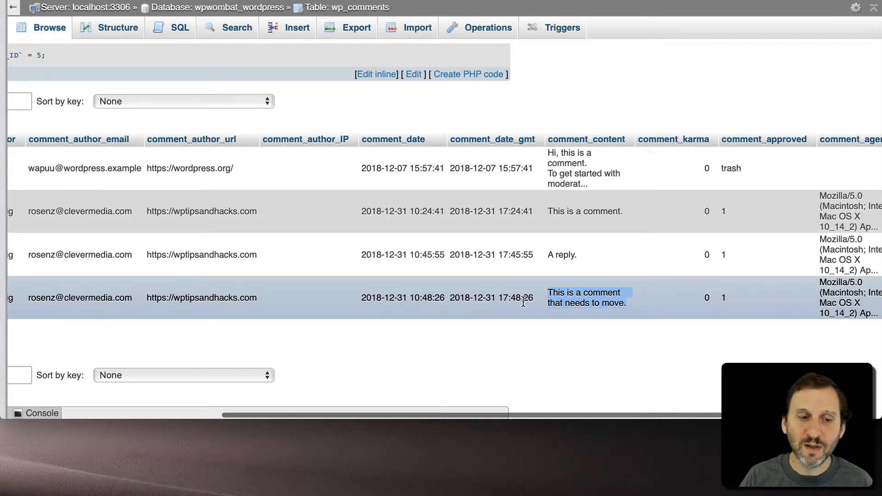
scroll(524, 303, "left", 10)
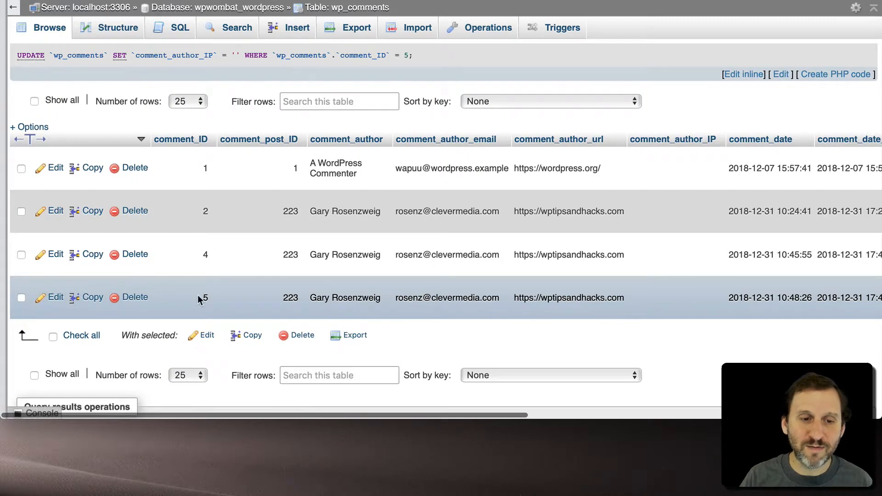
double_click(293, 298)
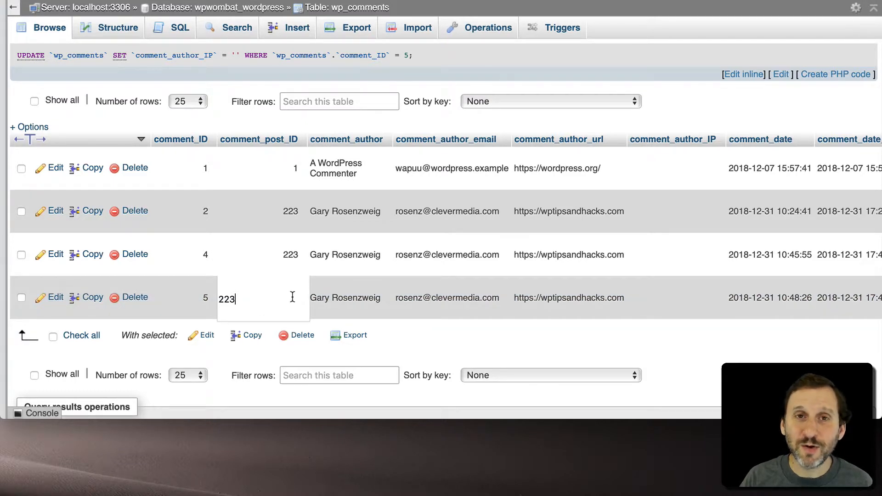
key("BackSpace")
key("BackSpace")
type("07")
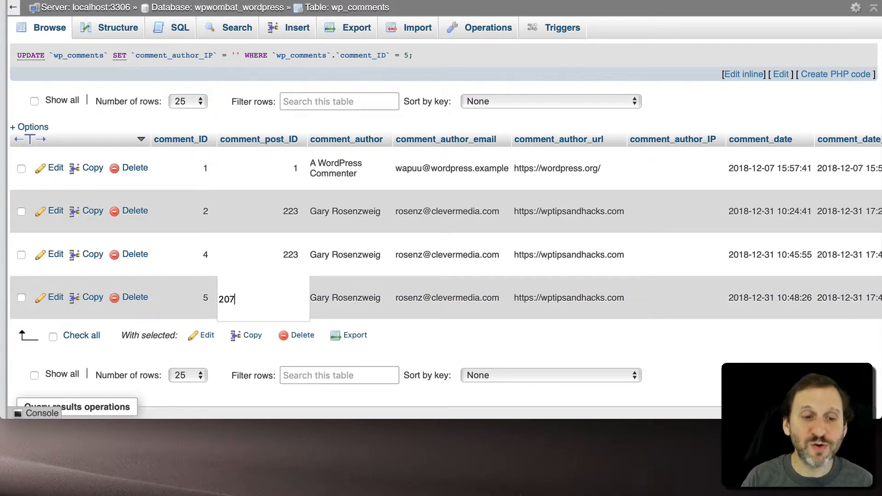
key("Return")
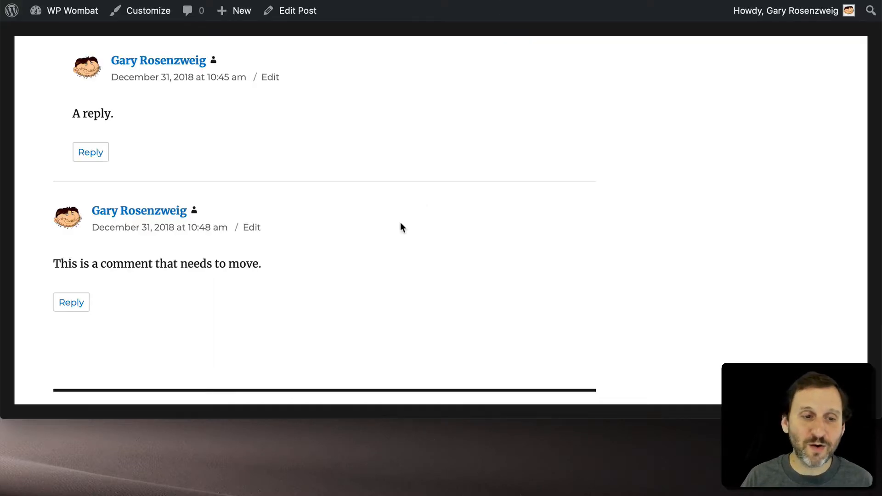
- Reload the example post and the test post on the site and check which comments each one shows
scroll(386, 207, "up", 4)
scroll(371, 191, "down", 2)
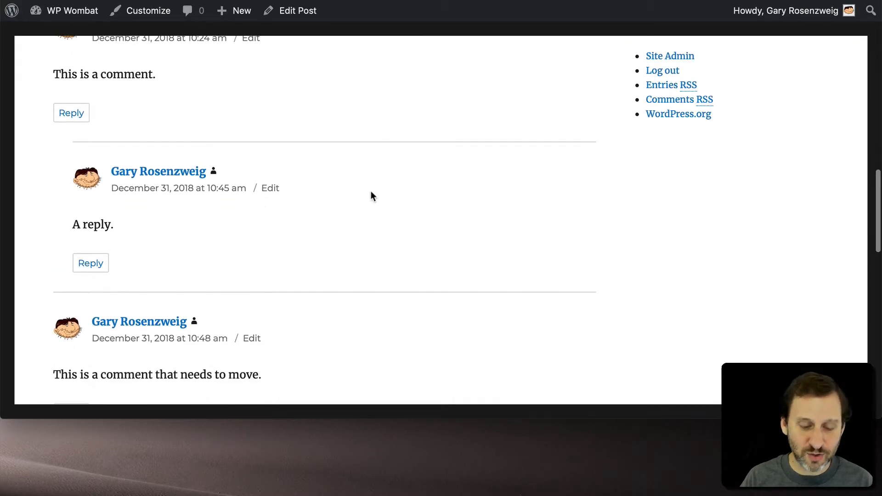
key("super+r")
scroll(371, 191, "up", 3)
scroll(371, 191, "down", 1)
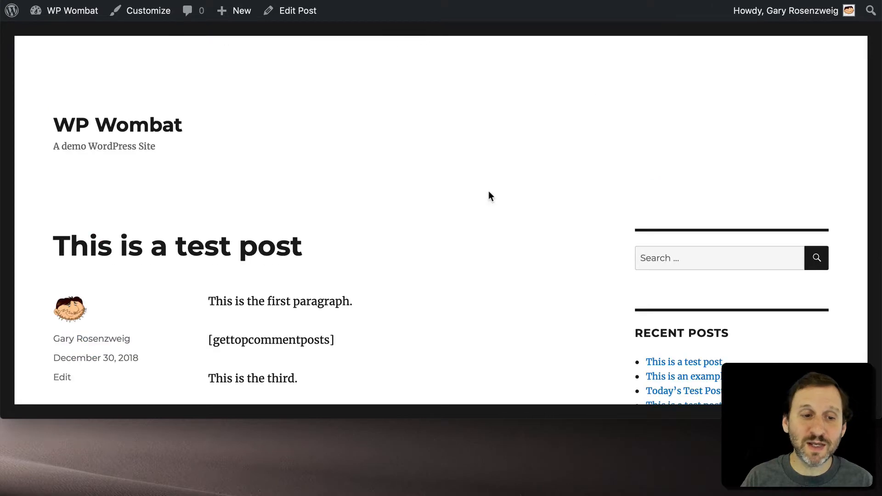
scroll(489, 193, "down", 9)
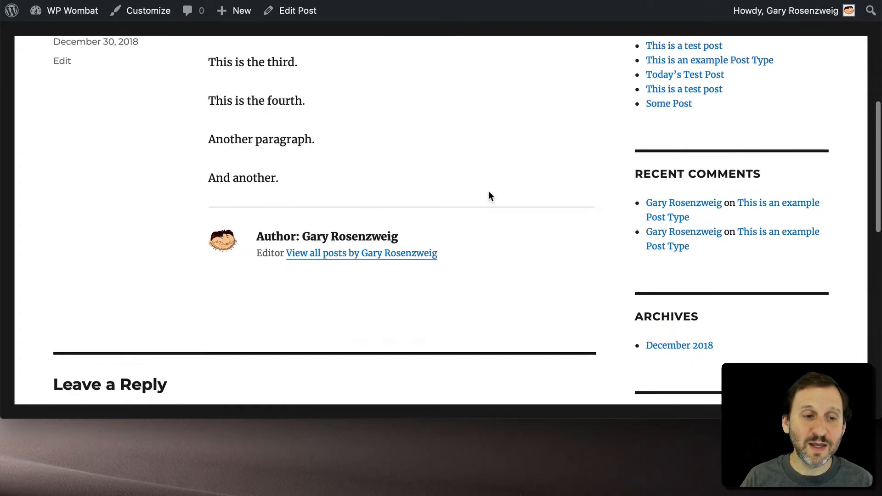
key("super+r")
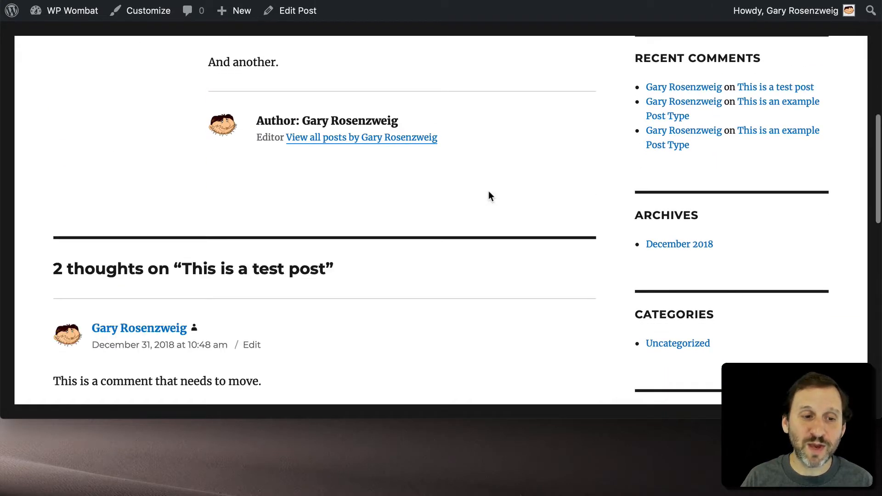
scroll(489, 191, "down", 3)
scroll(305, 233, "up", 6)
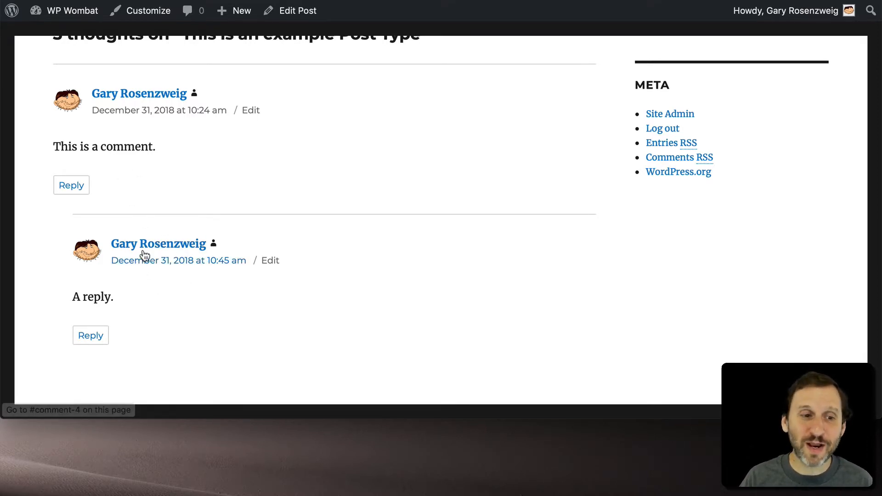
- Return to phpMyAdmin's wp_comments table and set comment_post_ID to 207 for the parent comment "This is a comment."
left_click(295, 0)
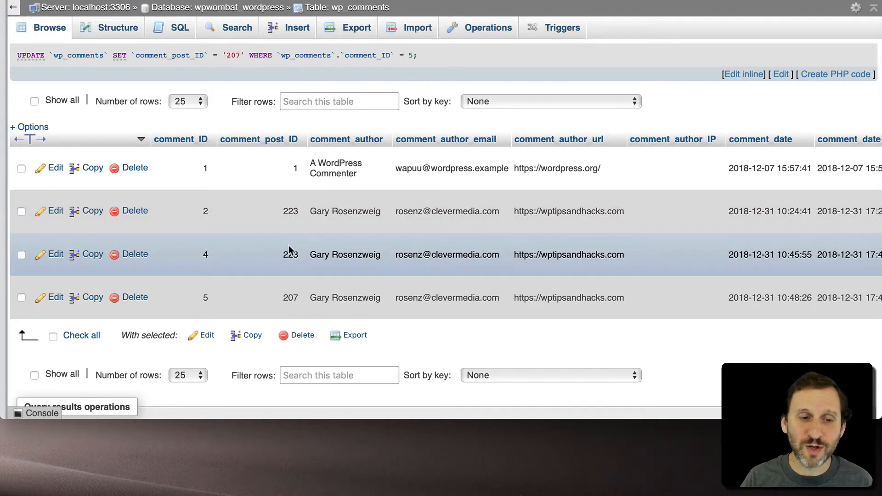
scroll(661, 220, "right", 10)
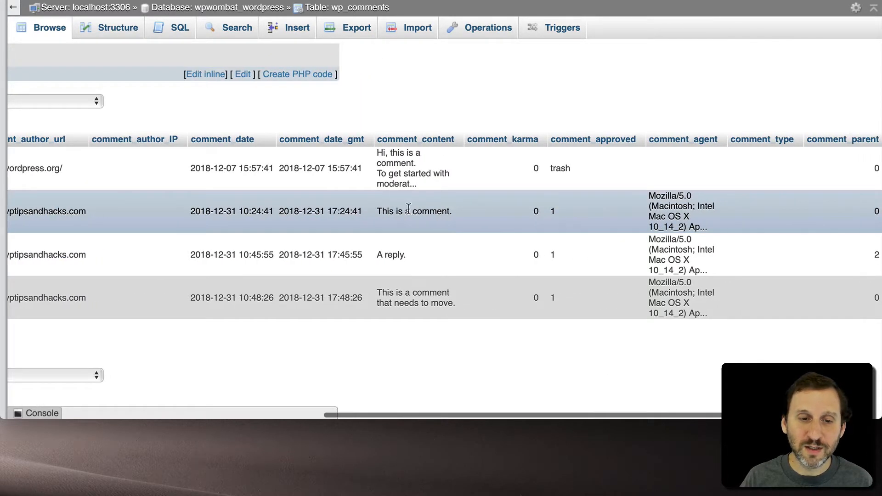
scroll(416, 256, "left", 10)
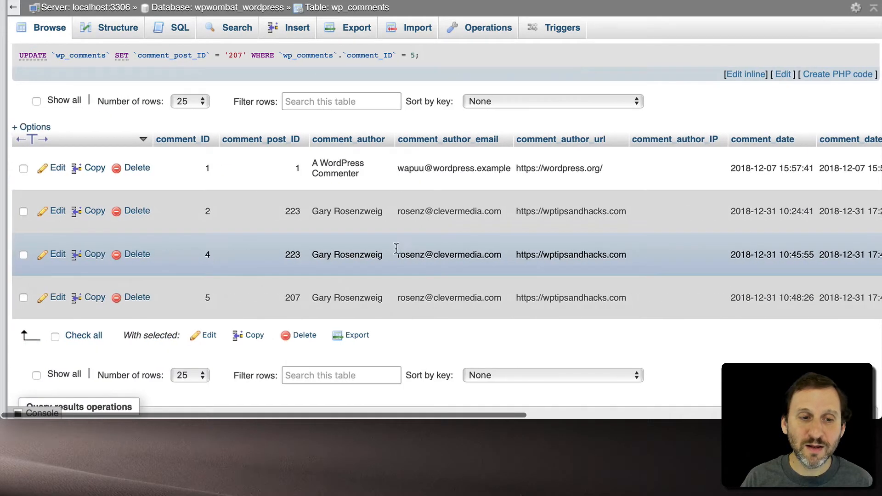
scroll(508, 258, "right", 10)
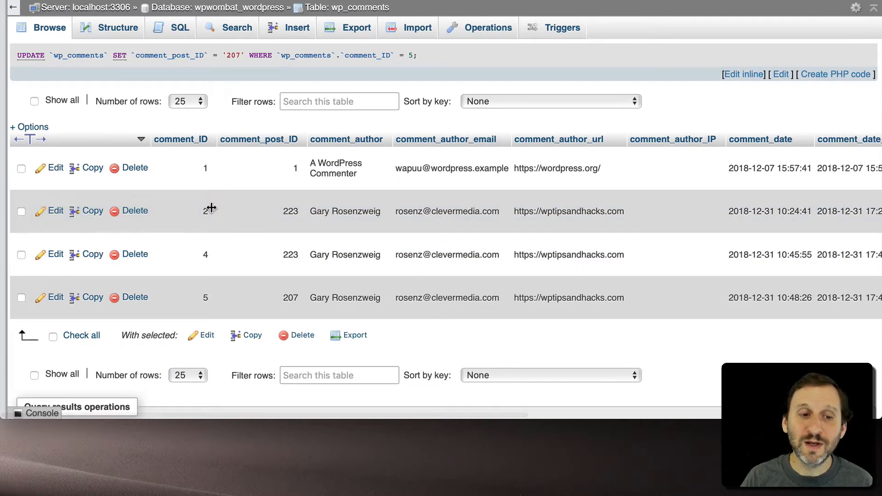
double_click(290, 213)
key("BackSpace")
key("BackSpace")
type("07")
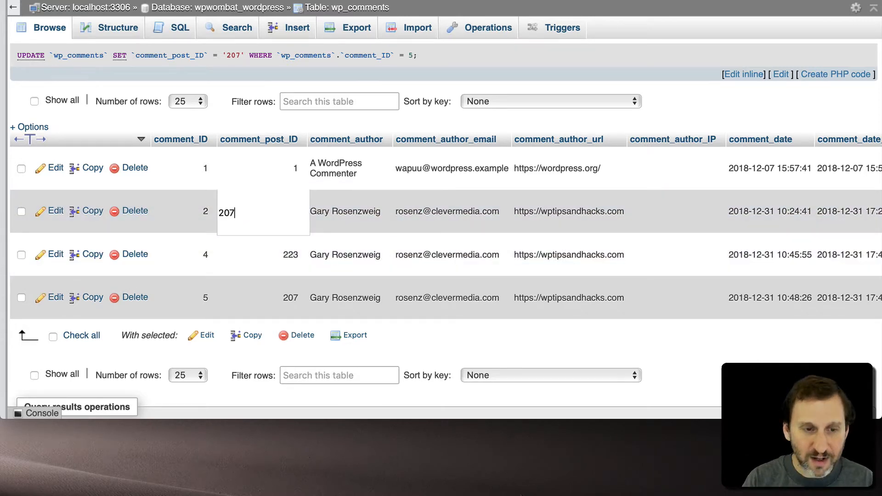
key("Return")
- Set comment_post_ID to 207 for the reply comment "A reply." in the wp_comments table
double_click(290, 253)
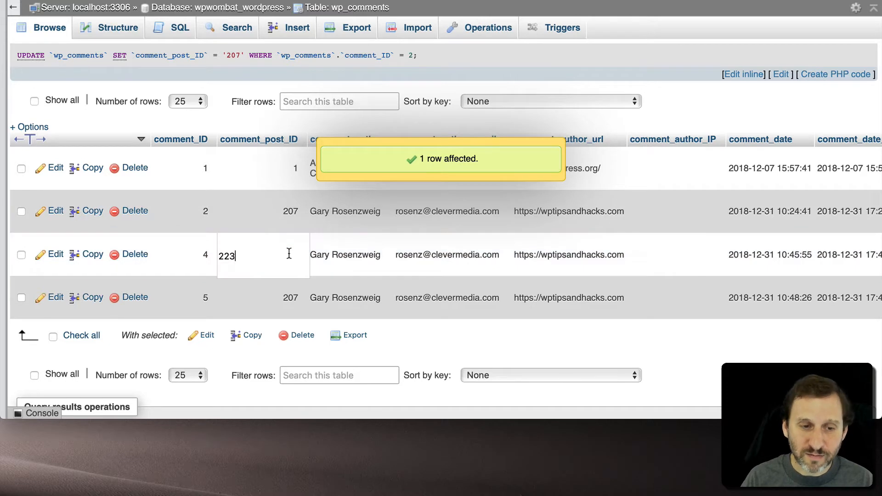
key("BackSpace")
key("BackSpace")
type("07")
key("Return")
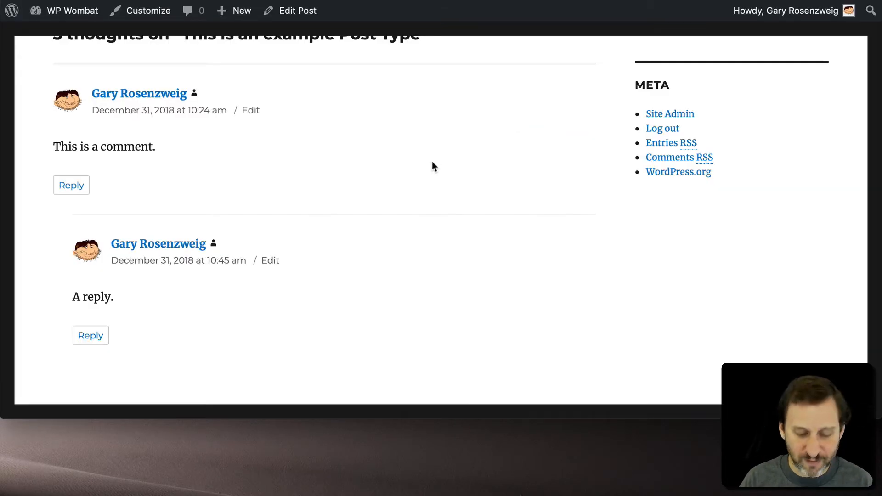
- Reload "This is a test post" on the site to check its comment thread, and return to the wp_comments table in phpMyAdmin
key("super+r")
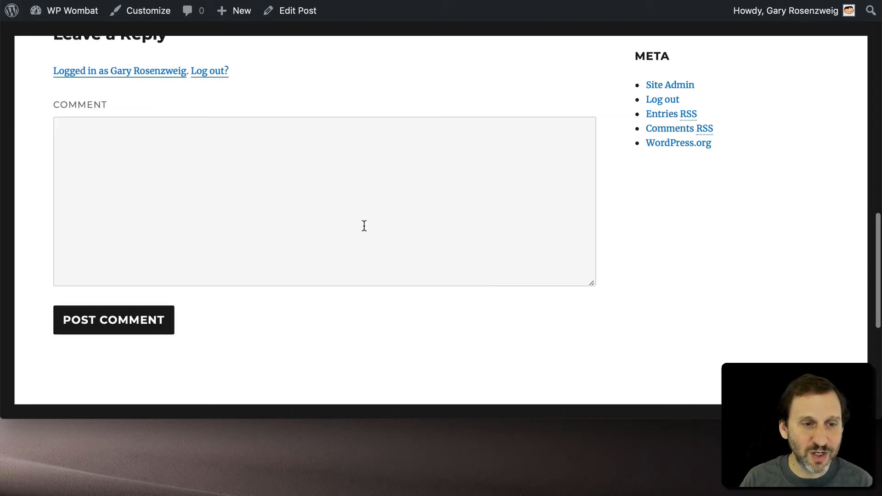
scroll(364, 225, "up", 5)
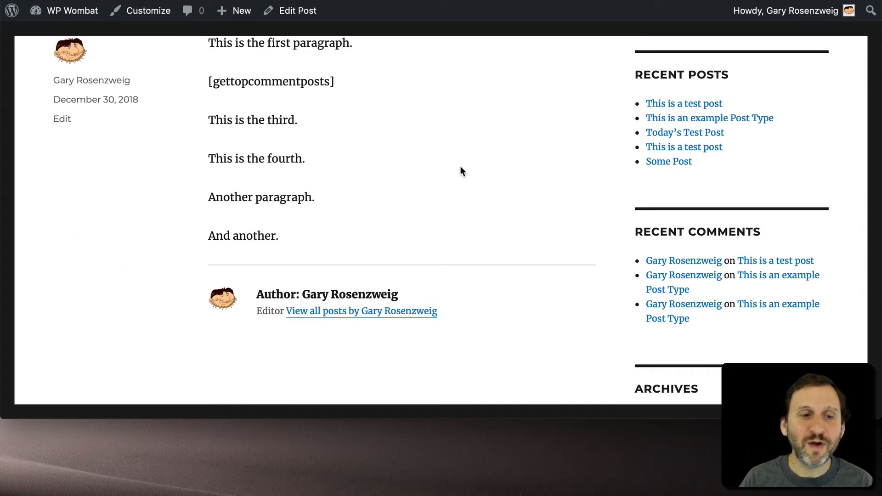
scroll(460, 166, "up", 6)
scroll(461, 166, "down", 8)
scroll(460, 169, "down", 1)
key("super+r")
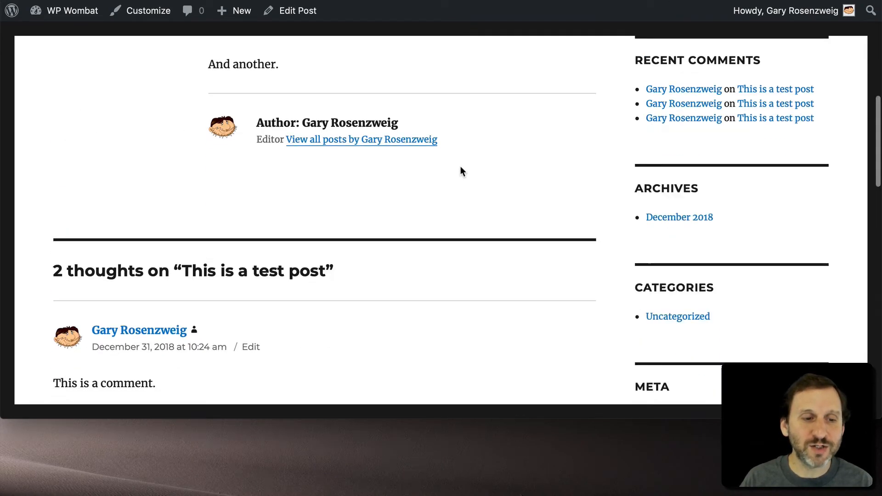
scroll(461, 169, "down", 6)
scroll(460, 168, "down", 1)
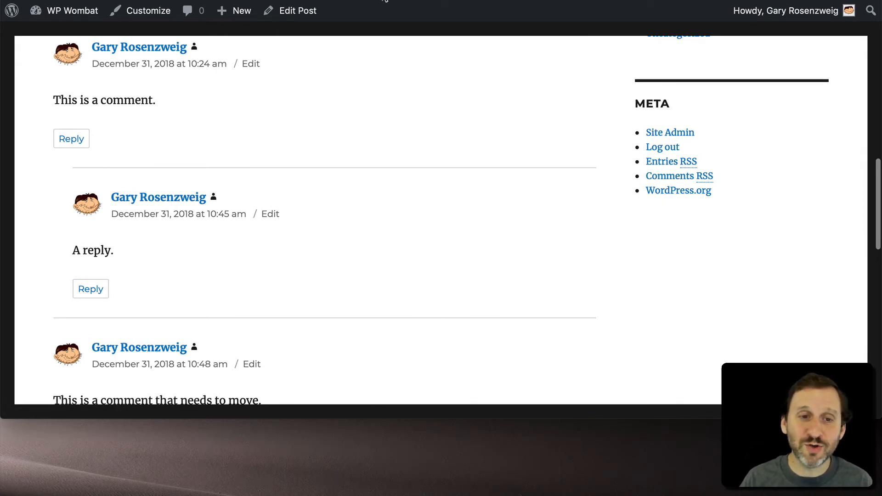
left_click(384, 0)
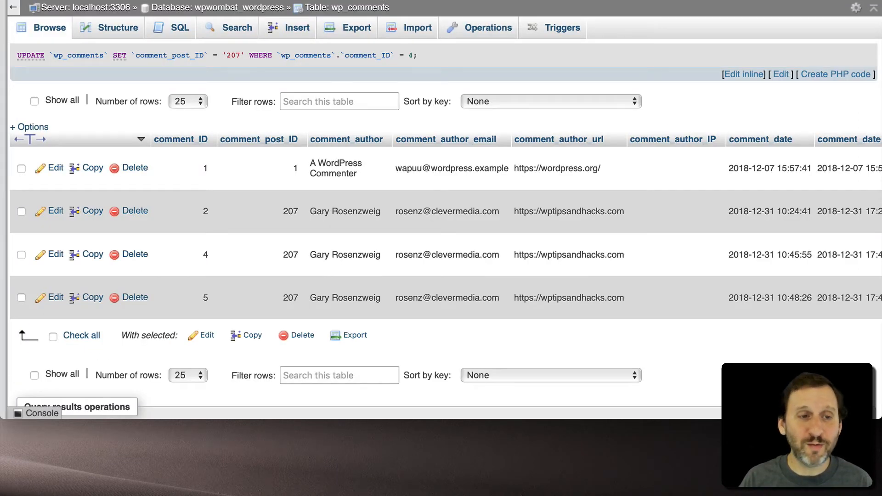